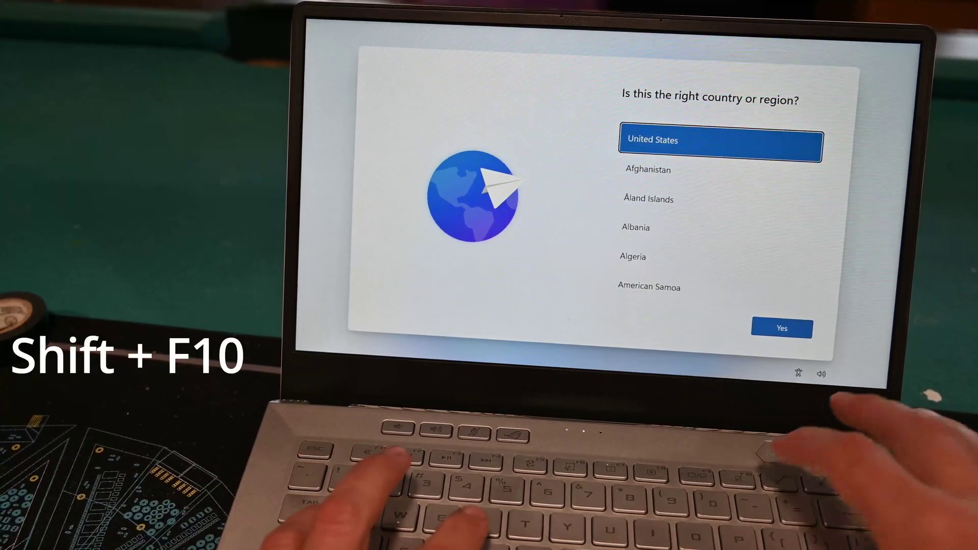
Step: Bring up an administrator Command Prompt over the country screen with Shift+F10
key("shift")
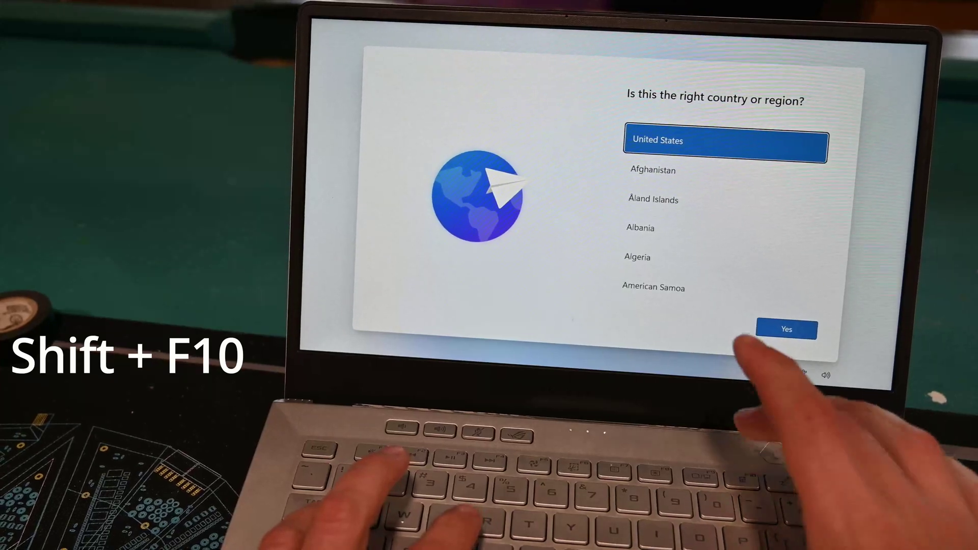
key("shift+F10")
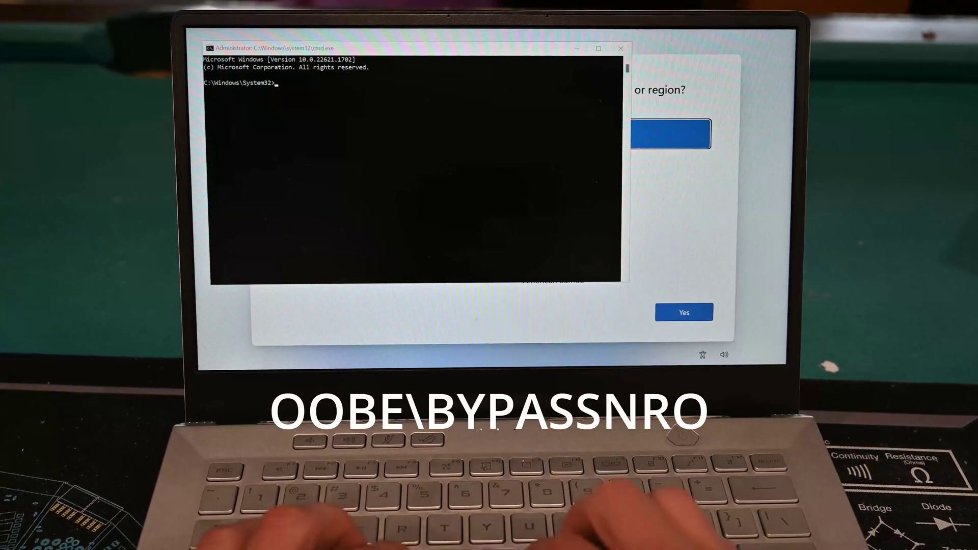
left_click(356, 135)
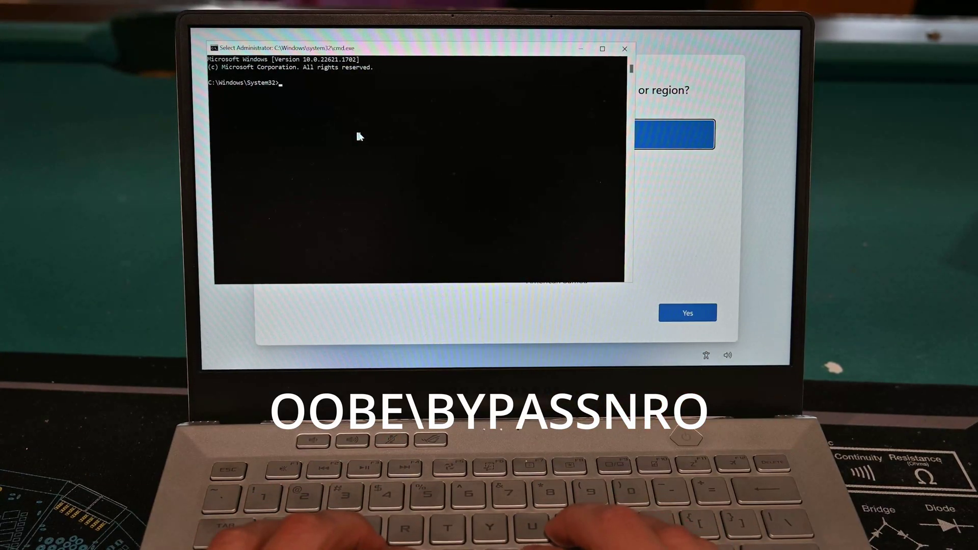
type("OO")
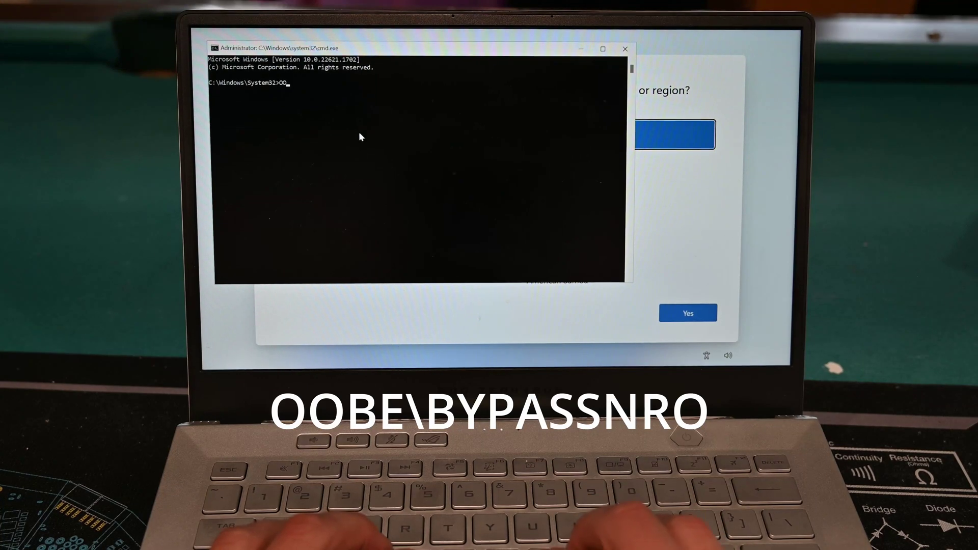
type("BE")
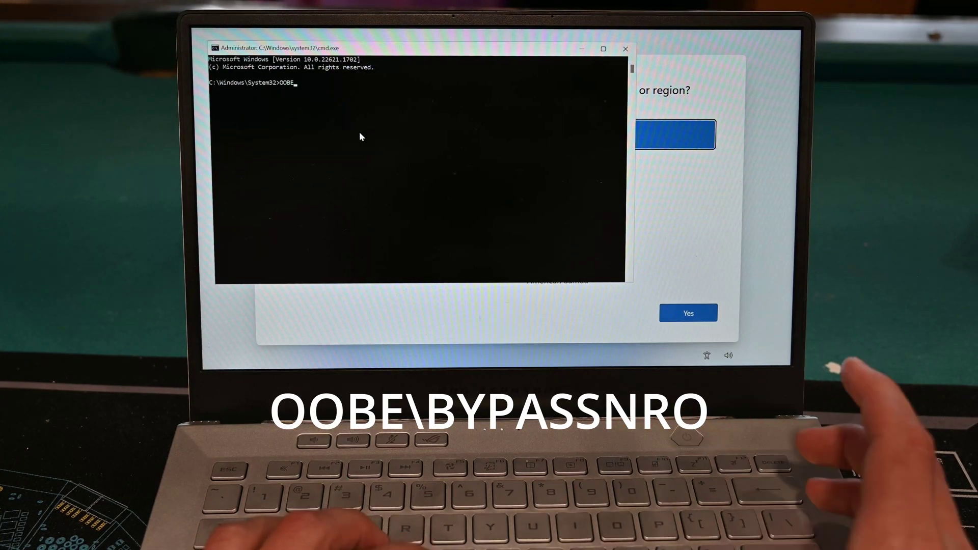
type("\\")
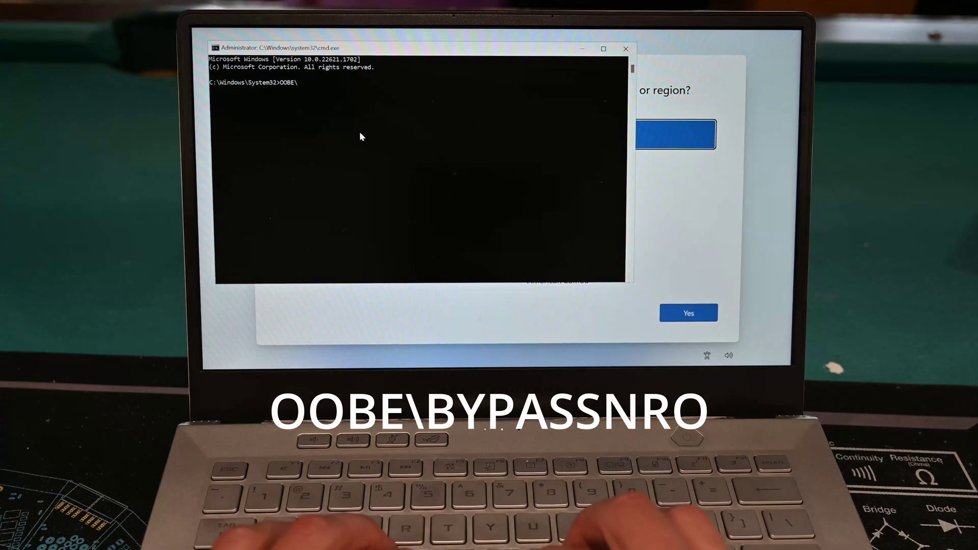
type("BYP")
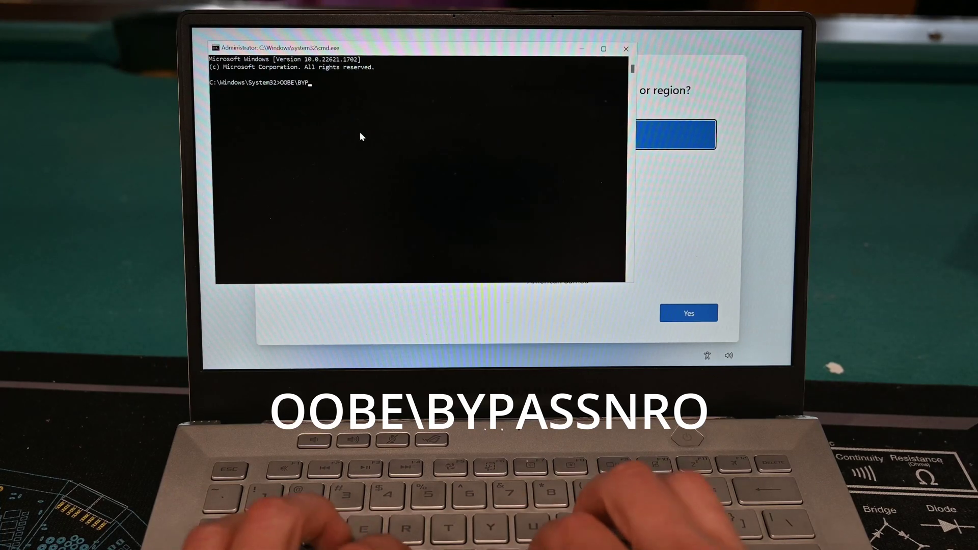
type("A")
type("S")
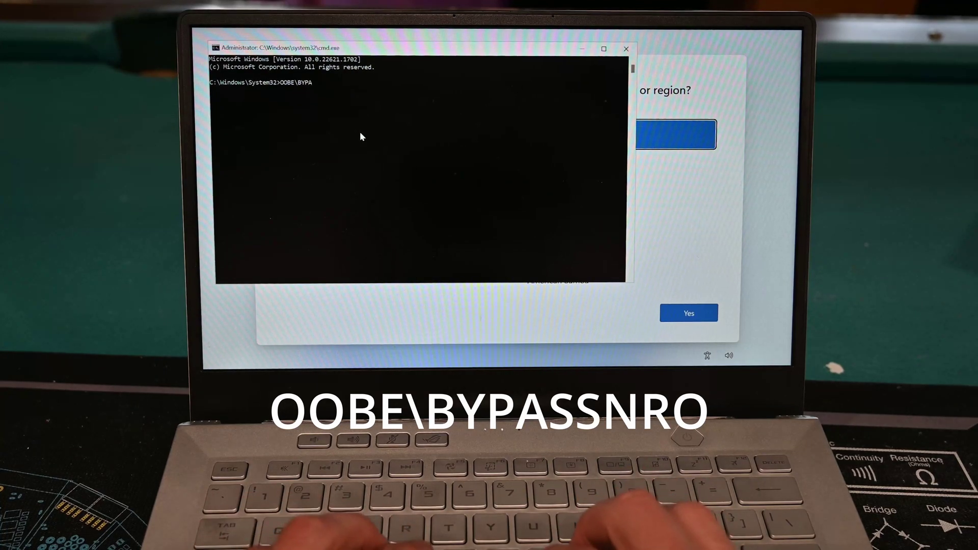
type("S")
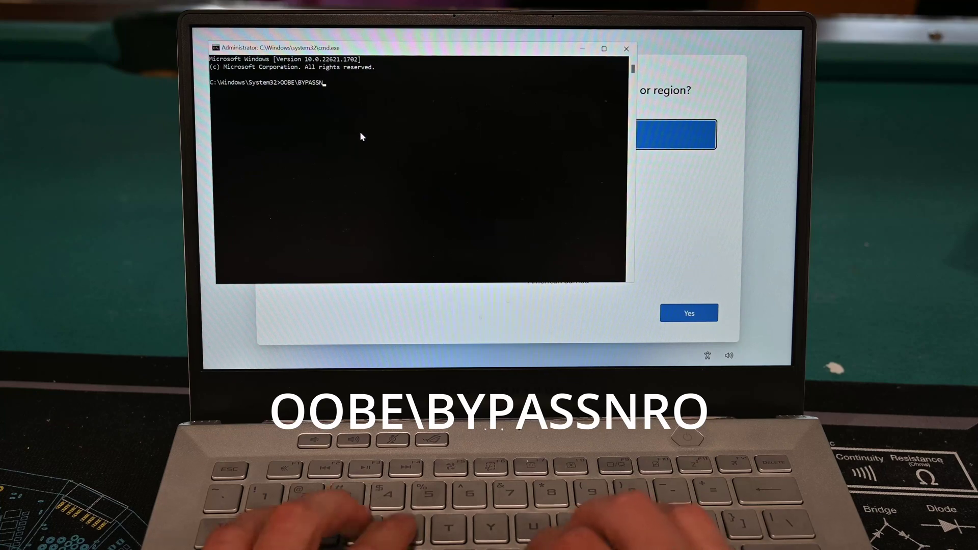
type("NRO")
Step: Run OOBE\BYPASSNRO so setup restarts without requiring a Microsoft account
key("Return")
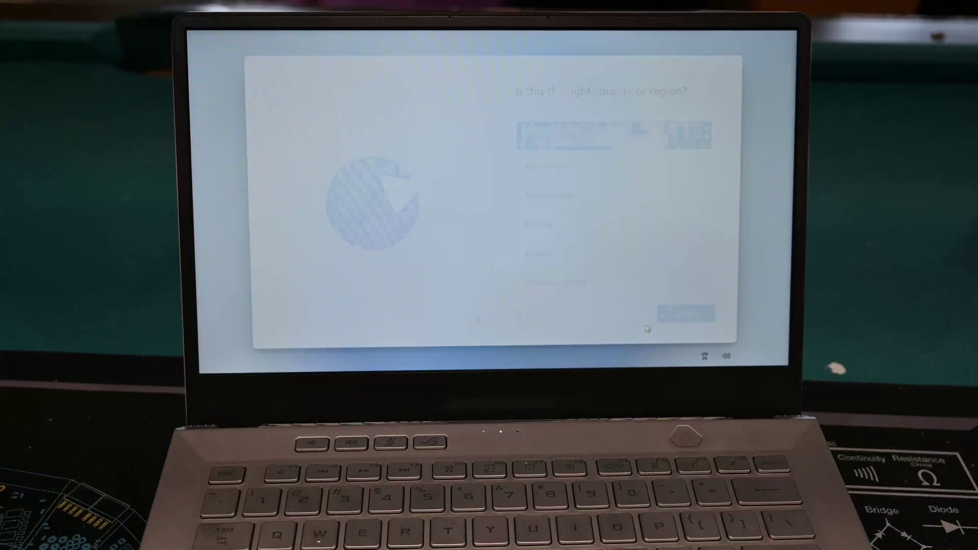
Step: Confirm United States as the country or region after setup restarts
left_click(680, 315)
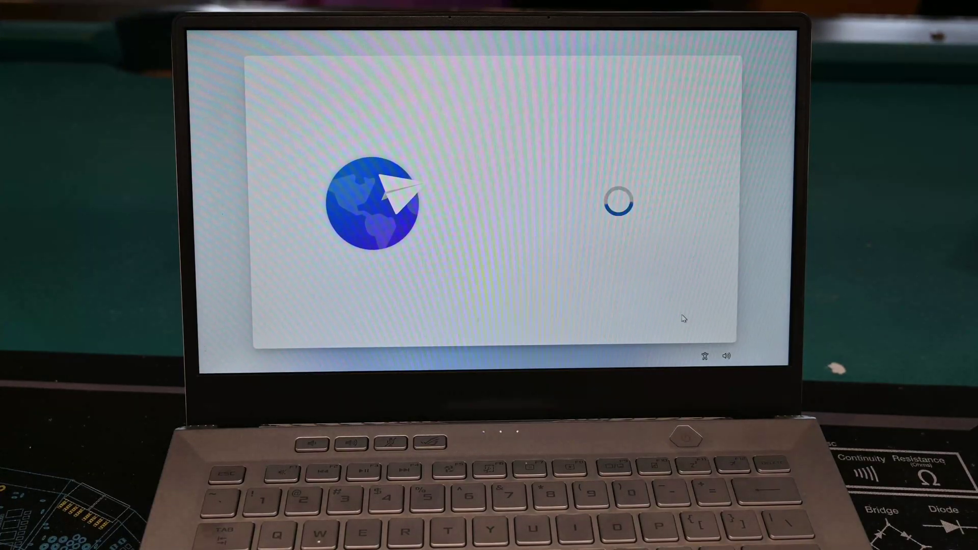
Step: Accept the suggested keyboard layout, skip the internet connection, and continue with limited setup
left_click(683, 317)
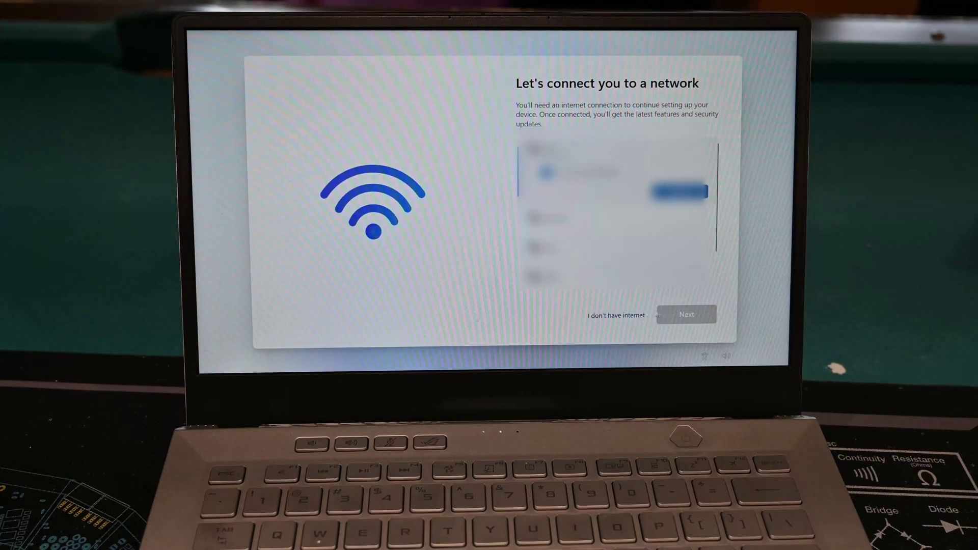
left_click(621, 316)
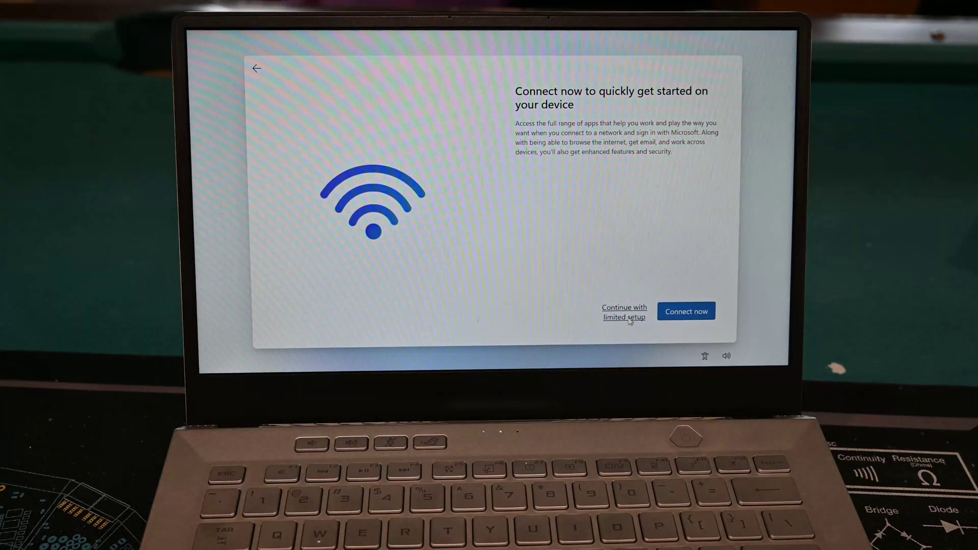
left_click(629, 317)
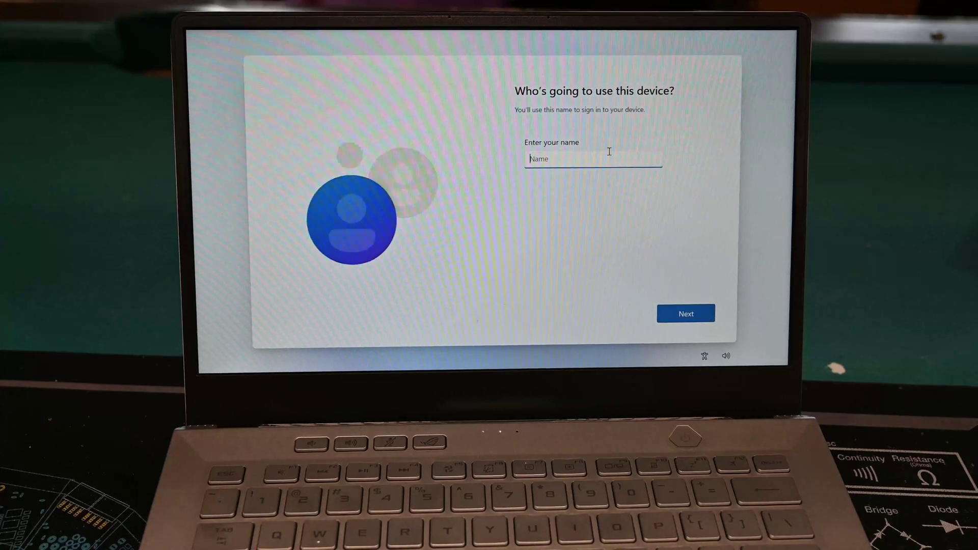
type("Neal")
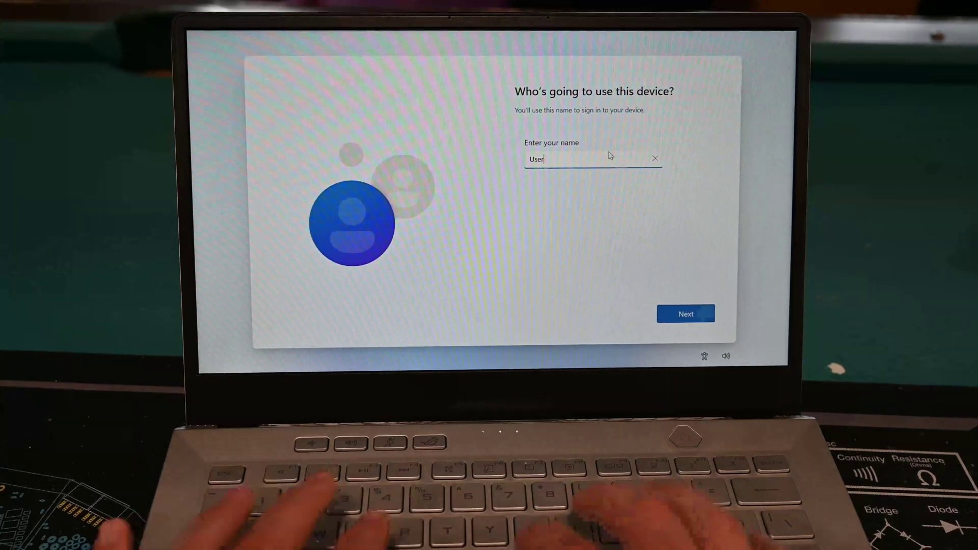
Step: Create a passwordless local account, then turn off optional diagnostics, Find my device and location
key("Return")
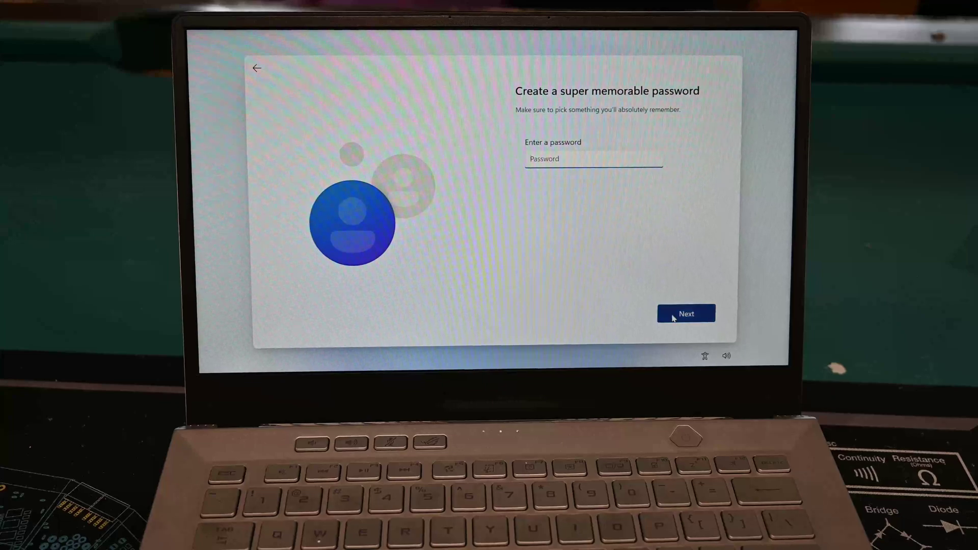
left_click(674, 318)
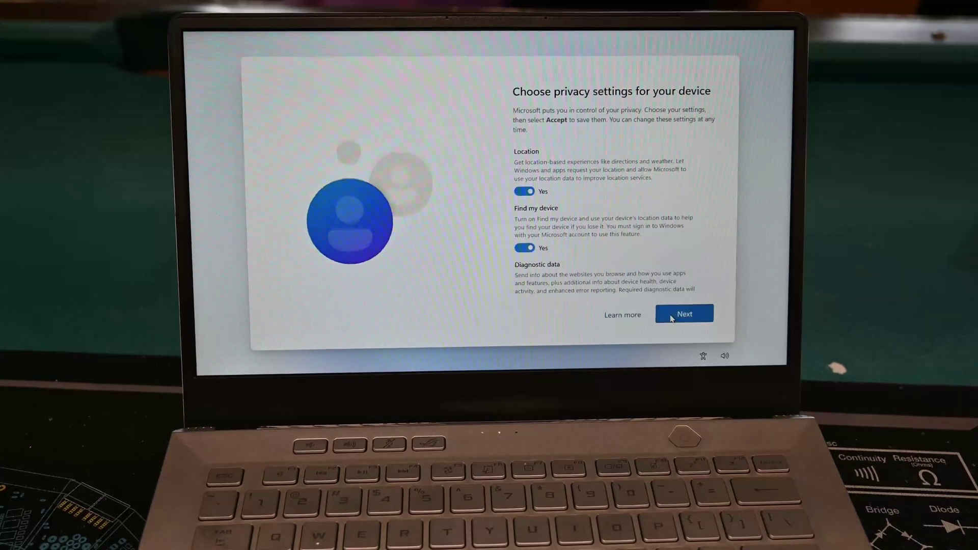
scroll(528, 198, "down", 3)
scroll(527, 197, "down", 5)
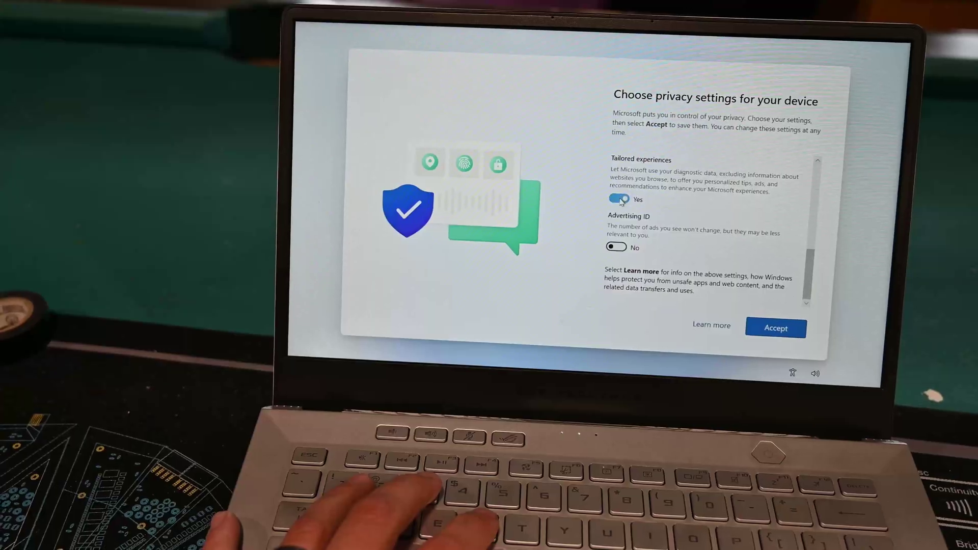
scroll(622, 201, "up", 2)
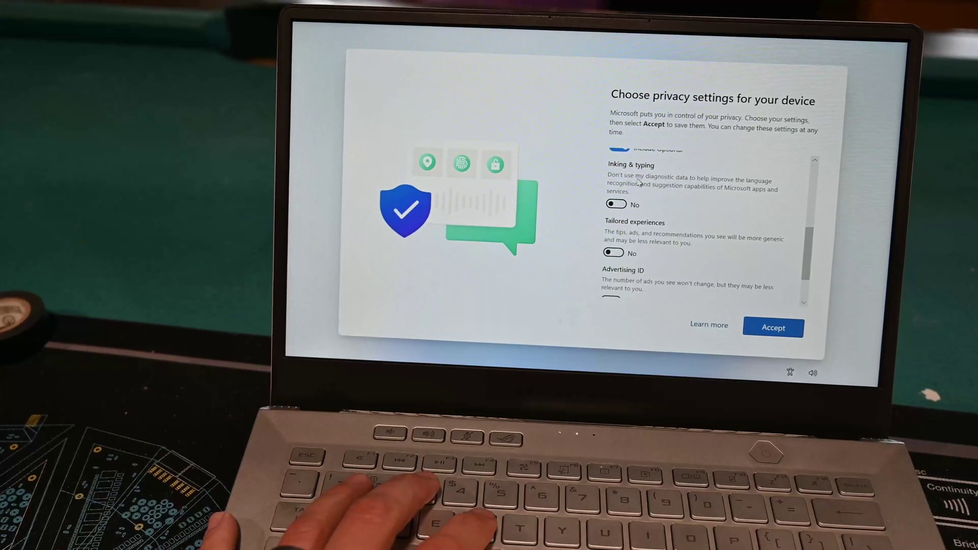
scroll(636, 184, "up", 2)
left_click(614, 201)
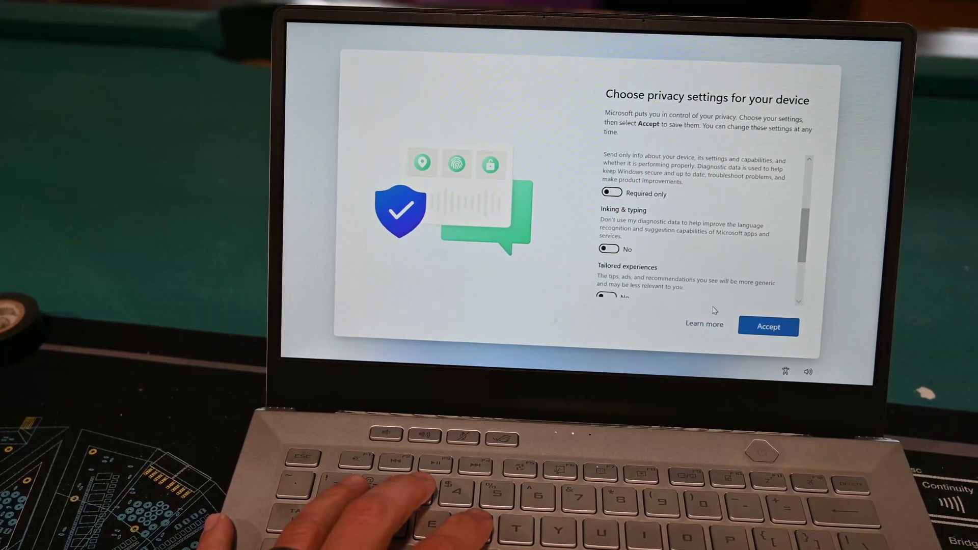
scroll(688, 244, "up", 2)
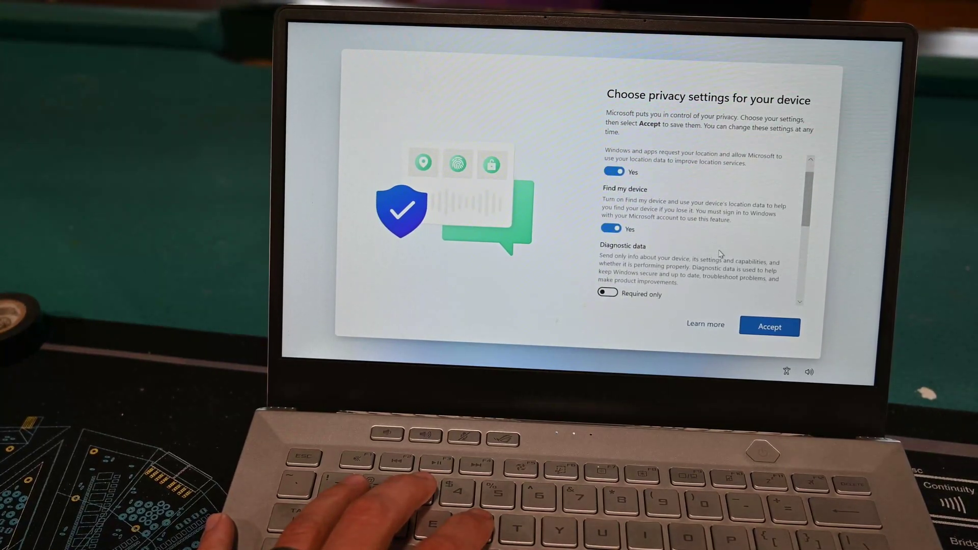
left_click(614, 233)
left_click(615, 195)
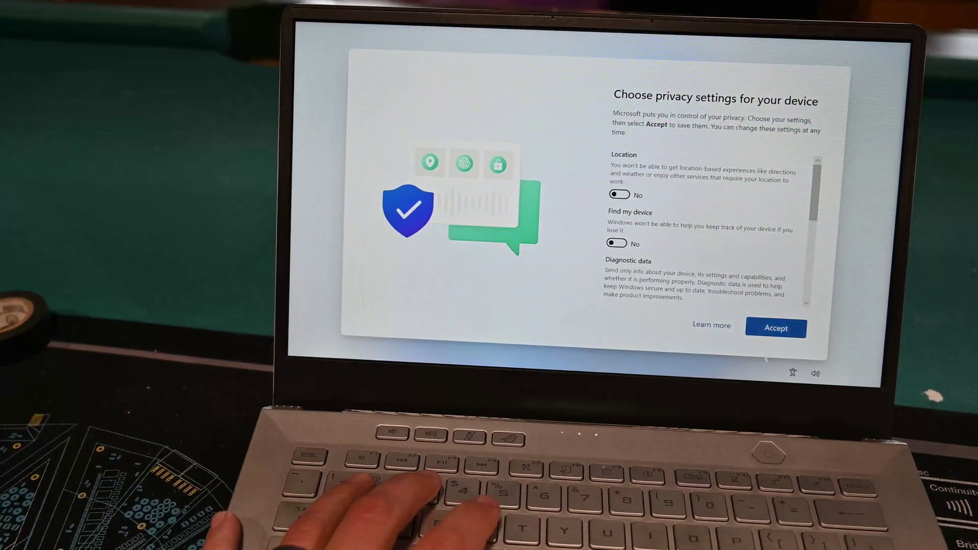
left_click(777, 328)
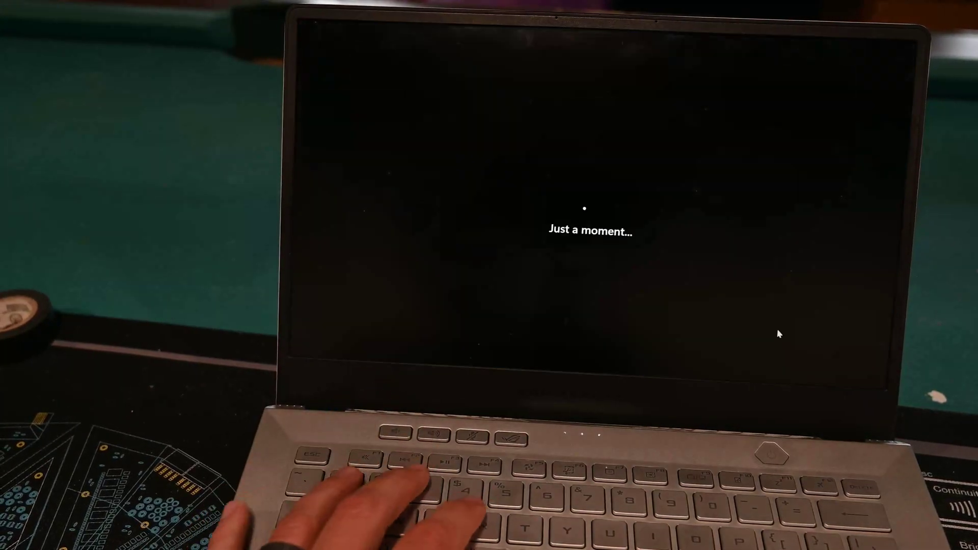